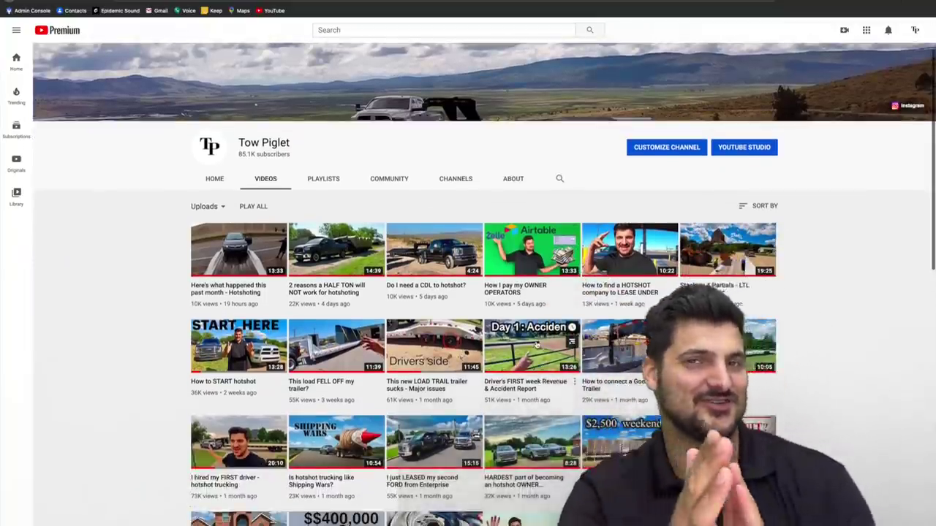
Play the Driver's FIRST week Revenue & Accident Report video from 12:04.
click(537, 343)
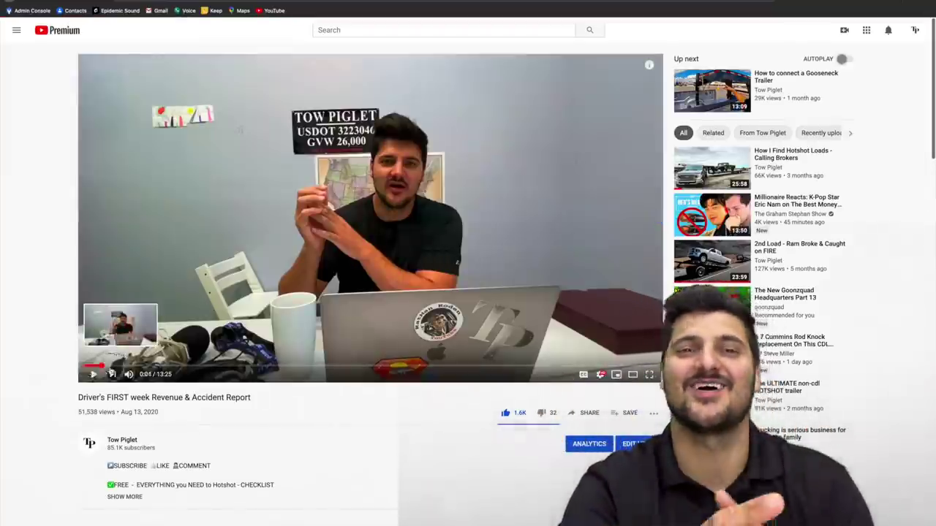
drag(102, 365, 600, 365)
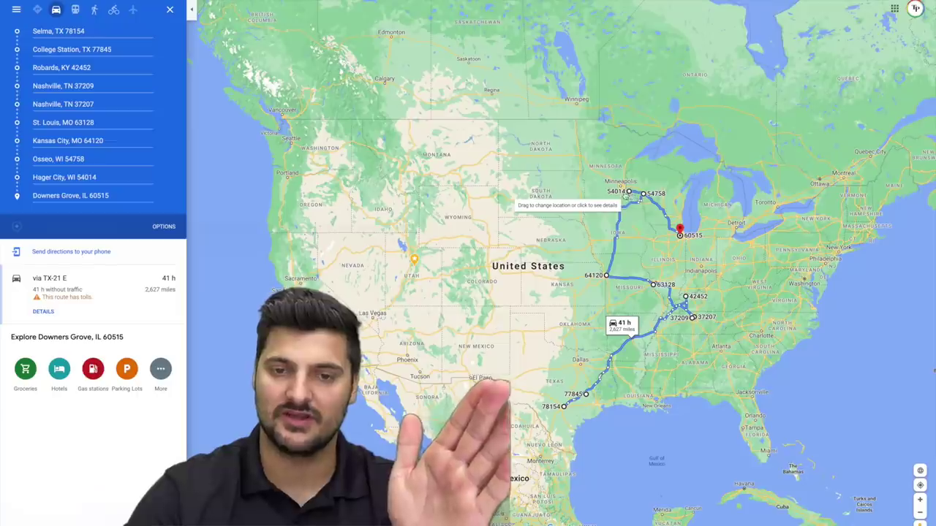
Zoom and pan the map to view the whole 2,627-mile Selma to Downers Grove route.
scroll(629, 196, up, 4)
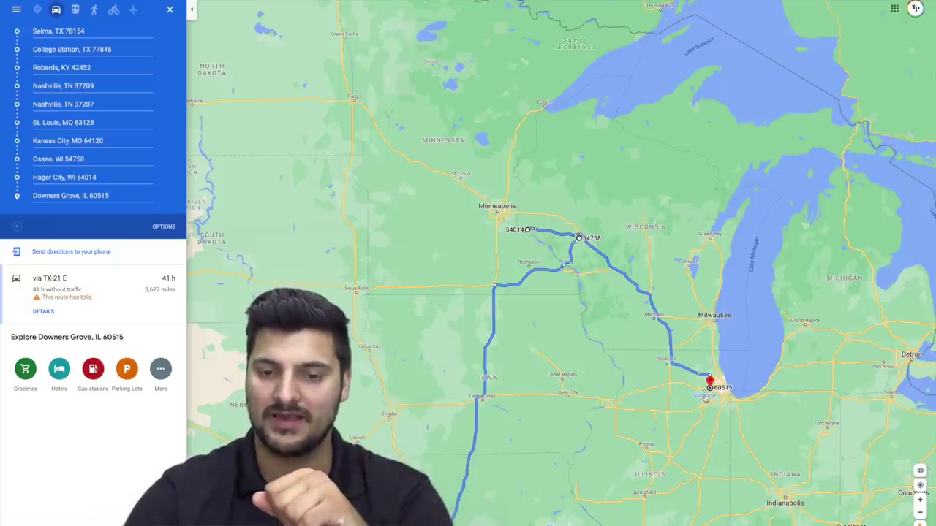
scroll(706, 397, down, 3)
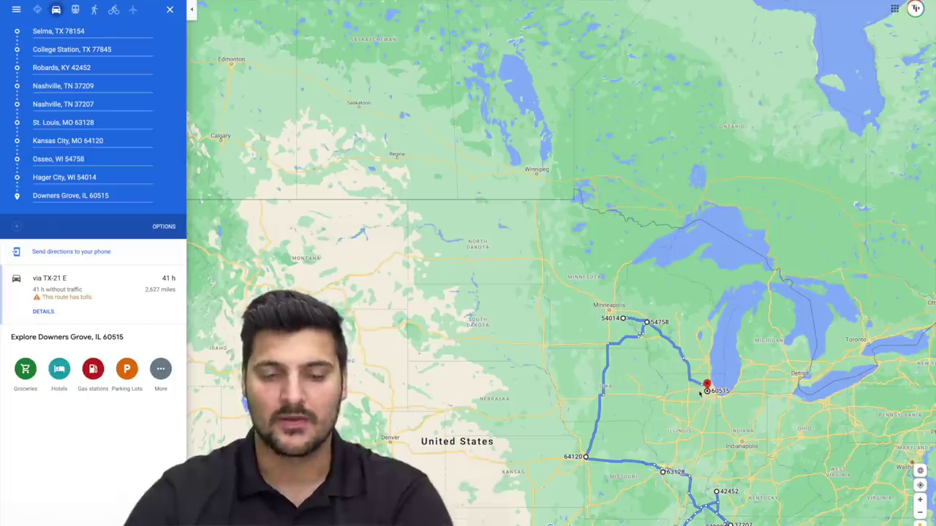
scroll(702, 395, down, 2)
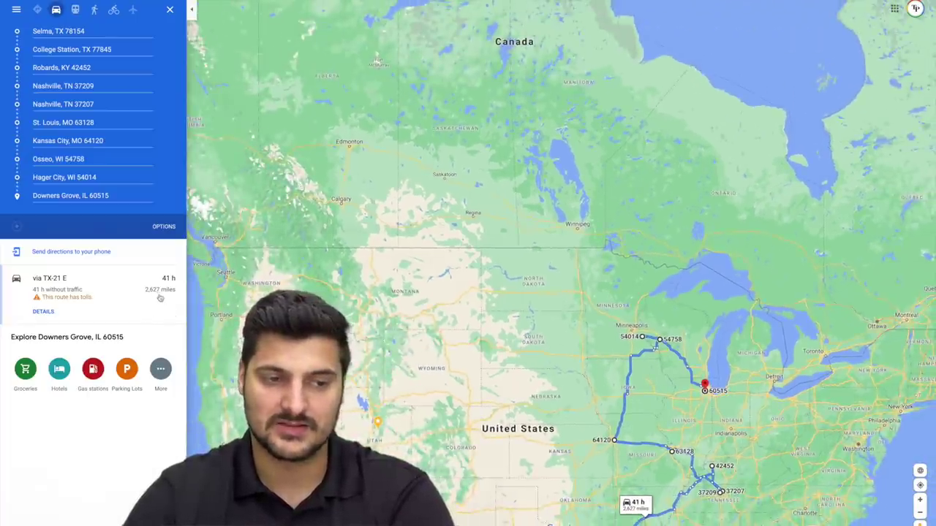
drag(710, 427, 595, 302)
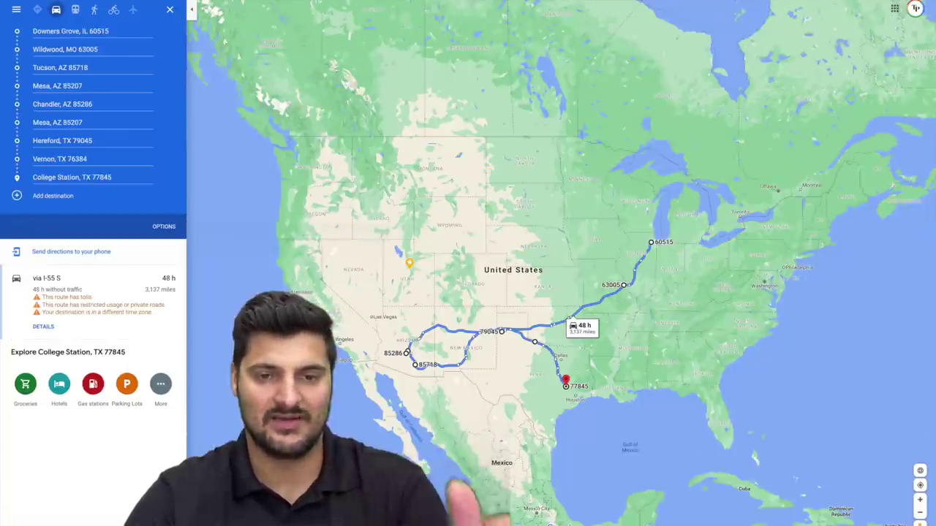
Pan the Downers Grove to College Station route through Arizona, Texas, Oklahoma and toward Louisiana.
scroll(657, 297, up, 2)
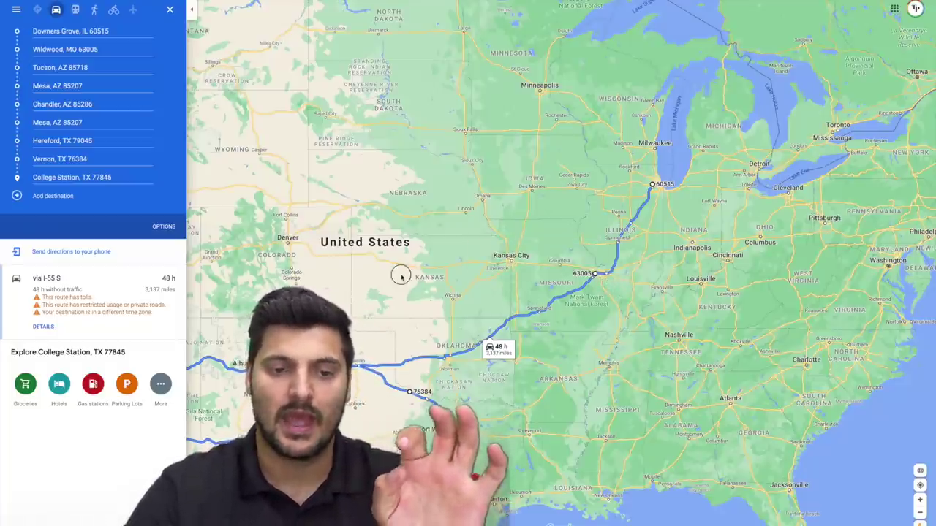
drag(401, 276, 651, 139)
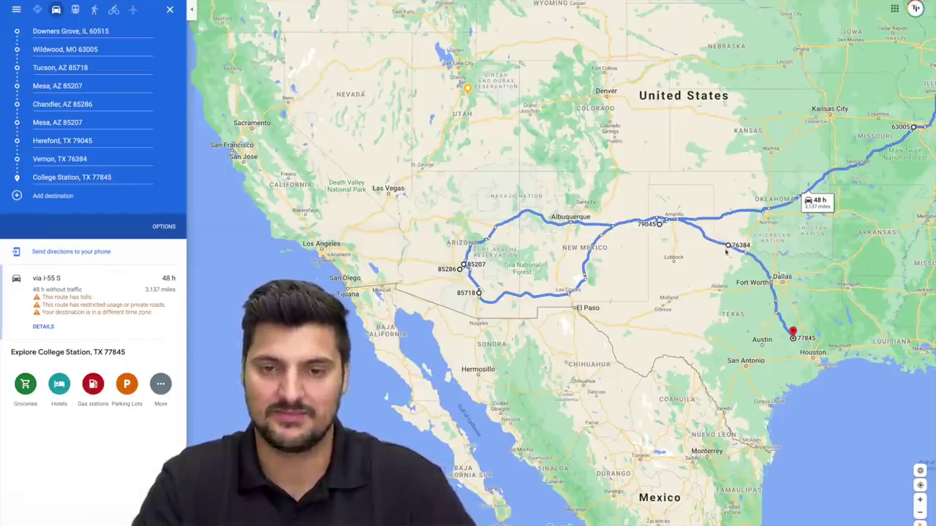
scroll(737, 278, down, 1)
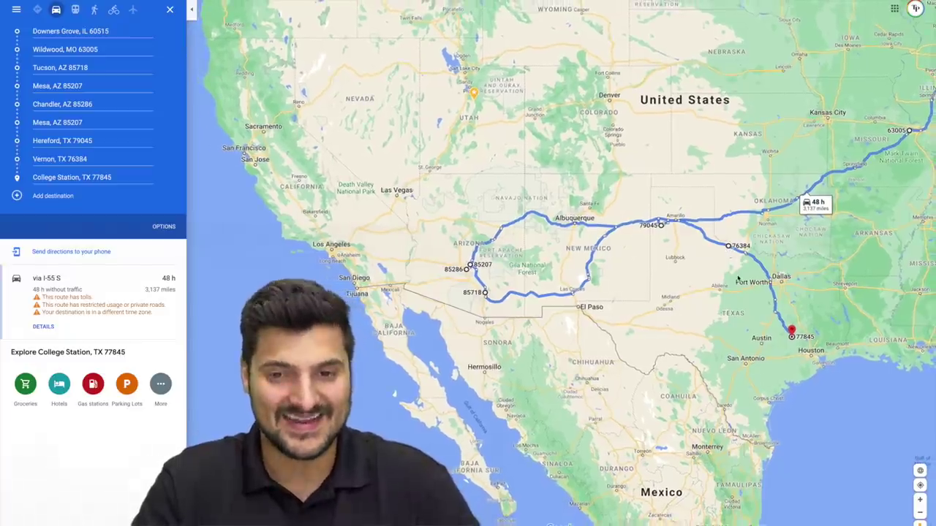
scroll(738, 278, up, 3)
drag(677, 199, 465, 163)
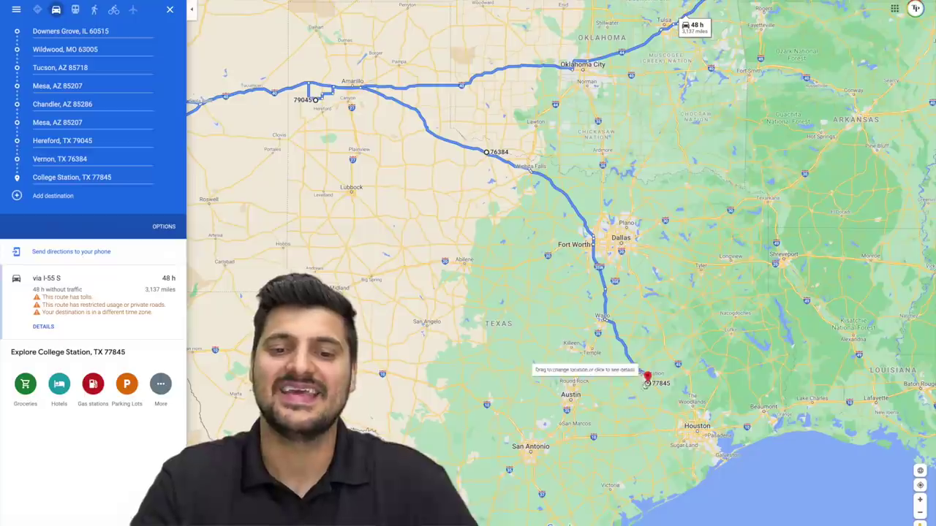
drag(783, 294, 476, 294)
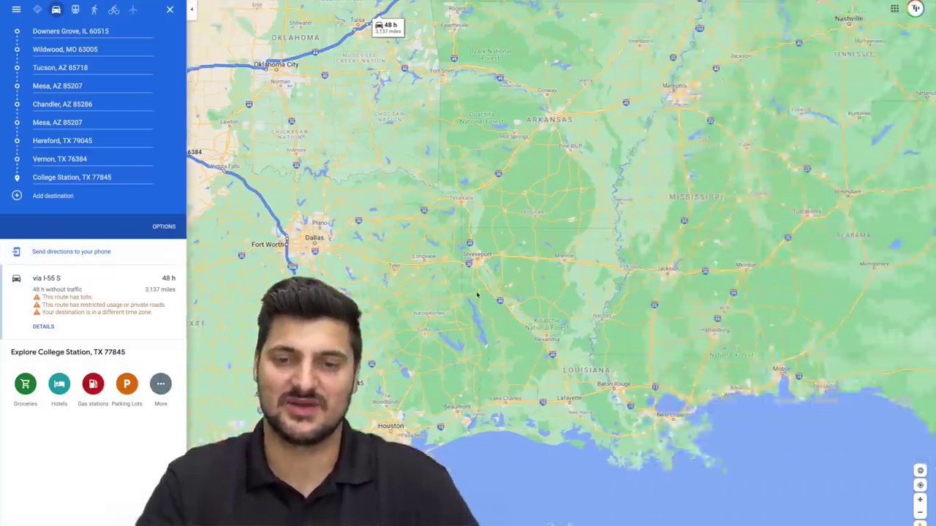
scroll(477, 294, down, 3)
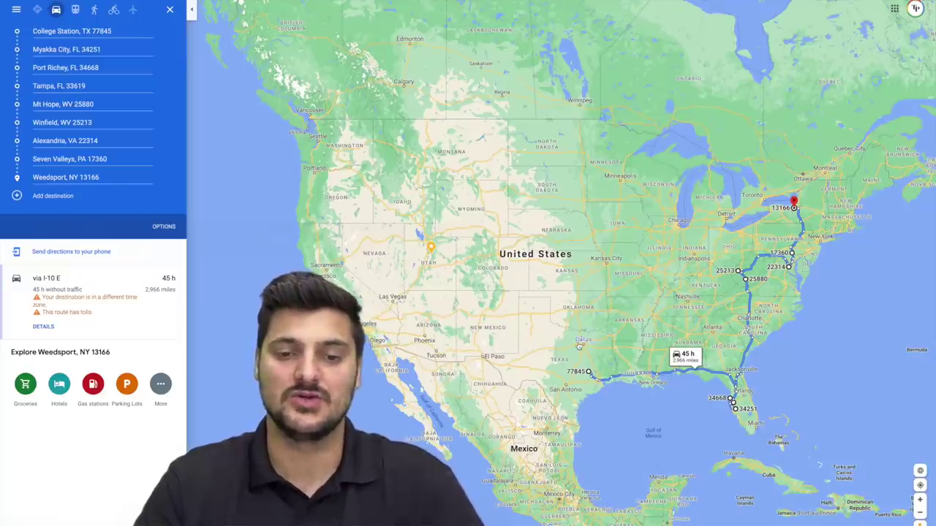
Zoom and pan the College Station to Weedsport route over the Southeast and Florida.
scroll(579, 345, up, 5)
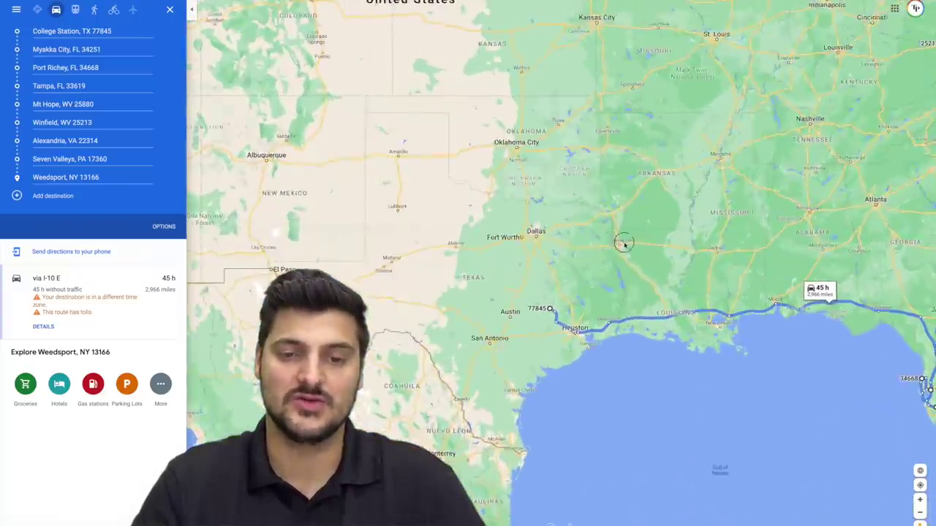
drag(623, 244, 370, 191)
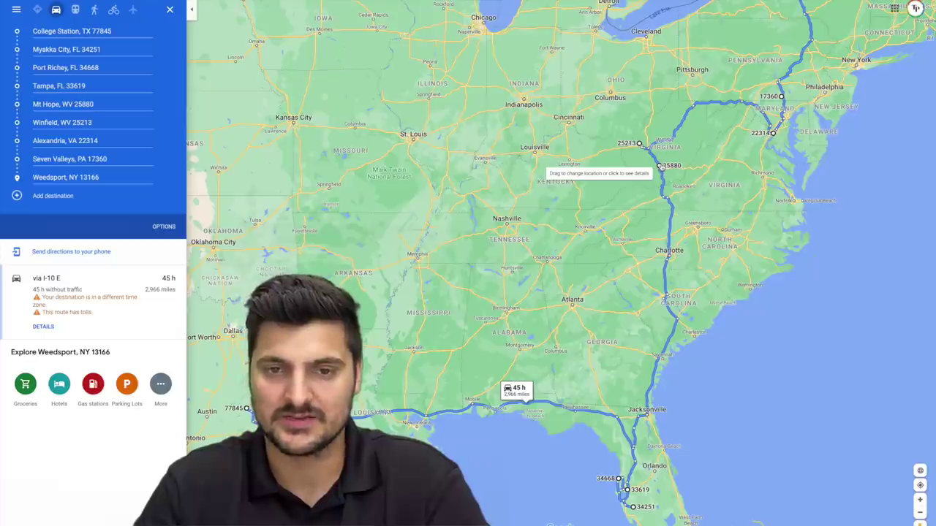
mouse_move(651, 151)
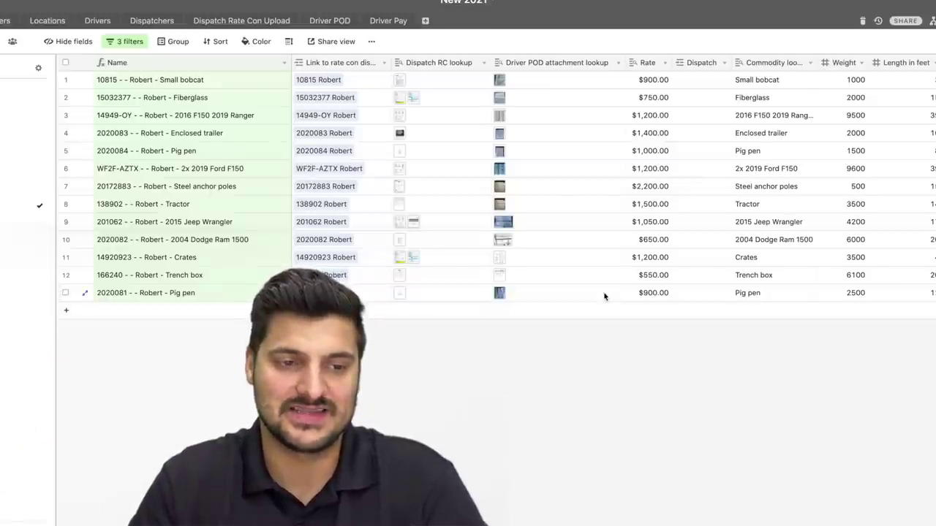
click(653, 294)
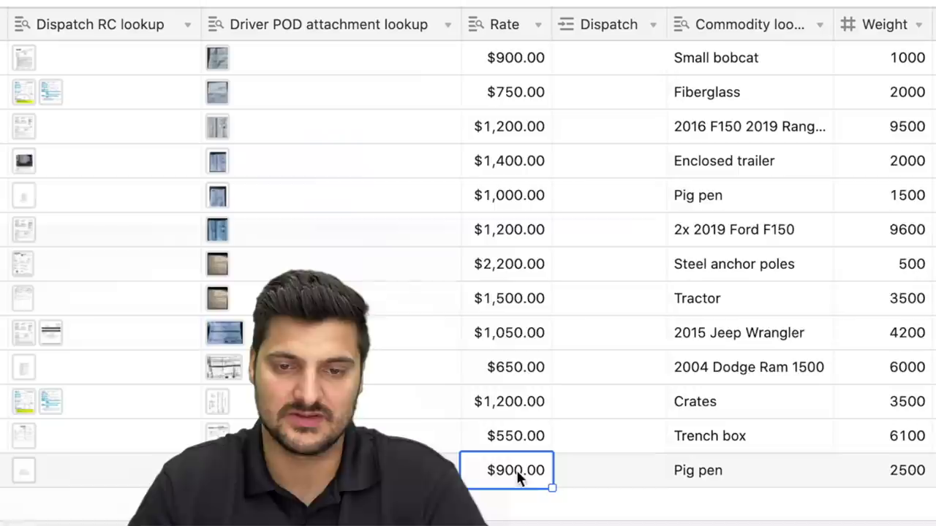
click(653, 260)
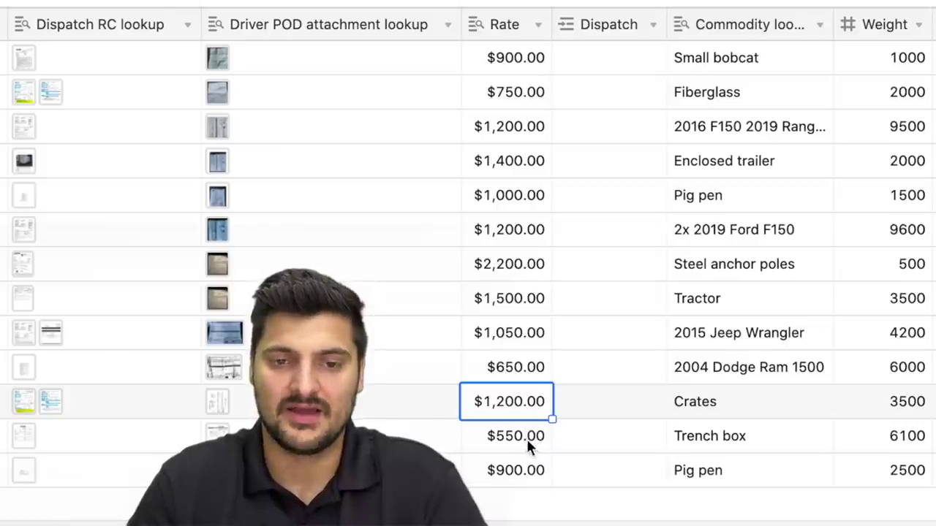
click(528, 437)
click(530, 376)
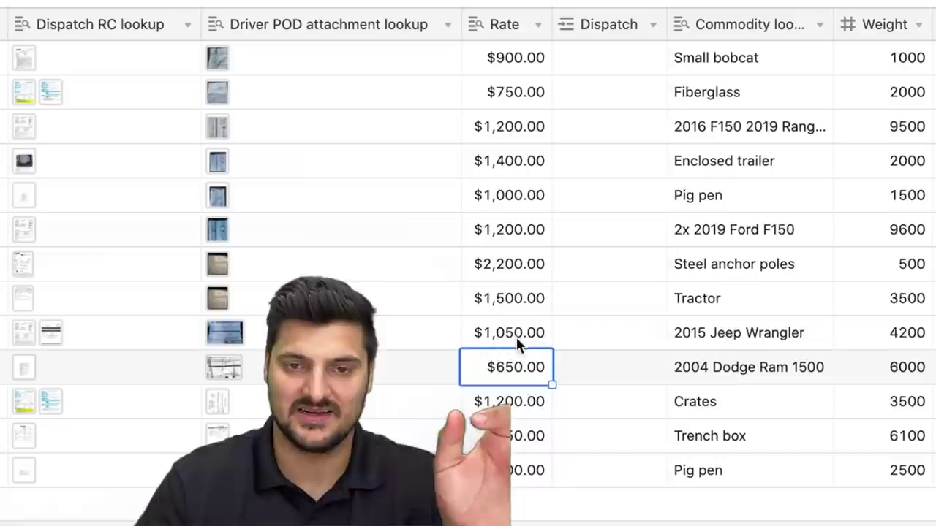
click(516, 337)
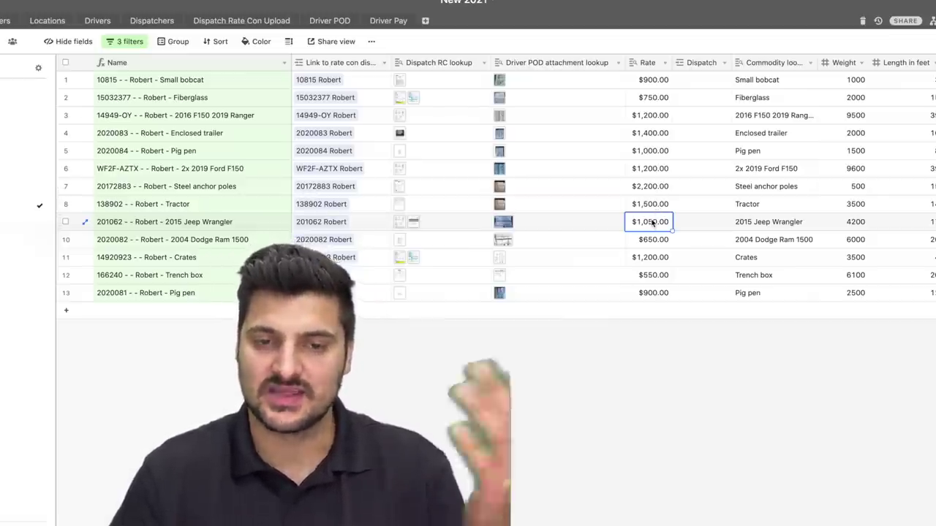
click(647, 188)
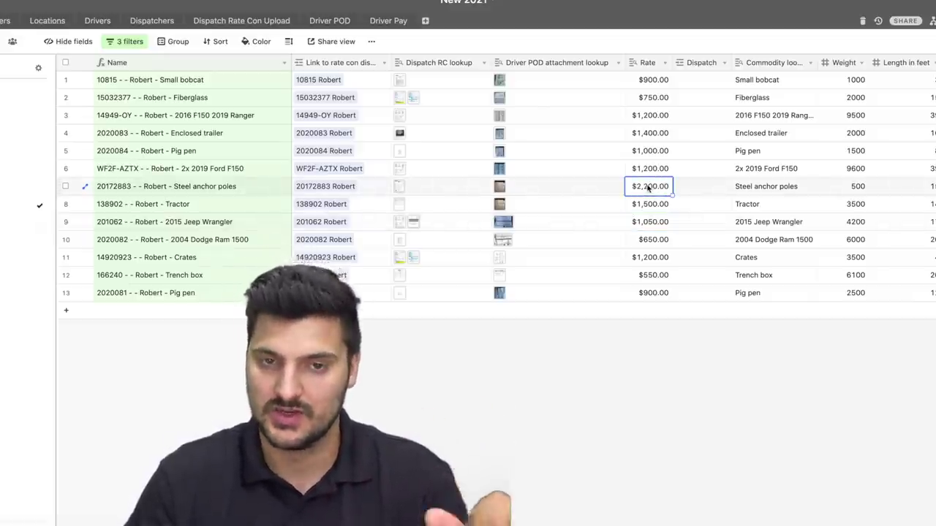
click(649, 205)
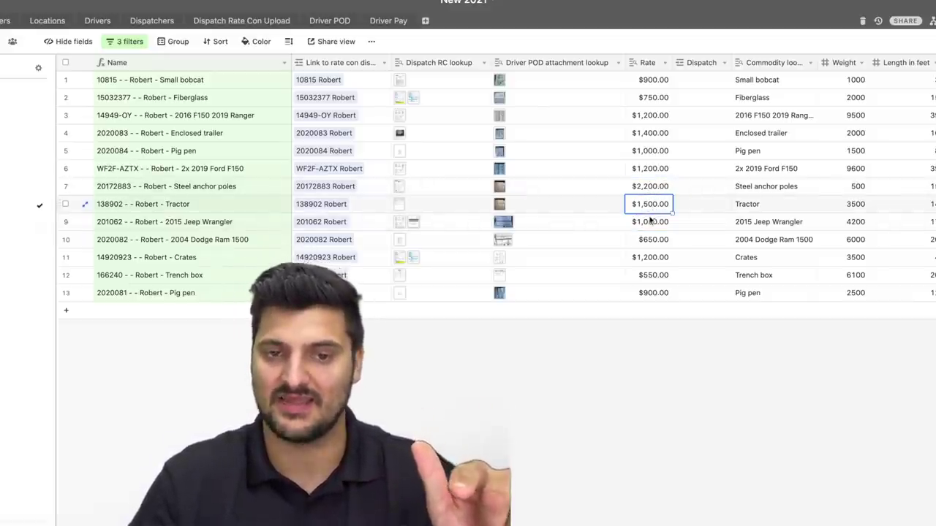
click(649, 222)
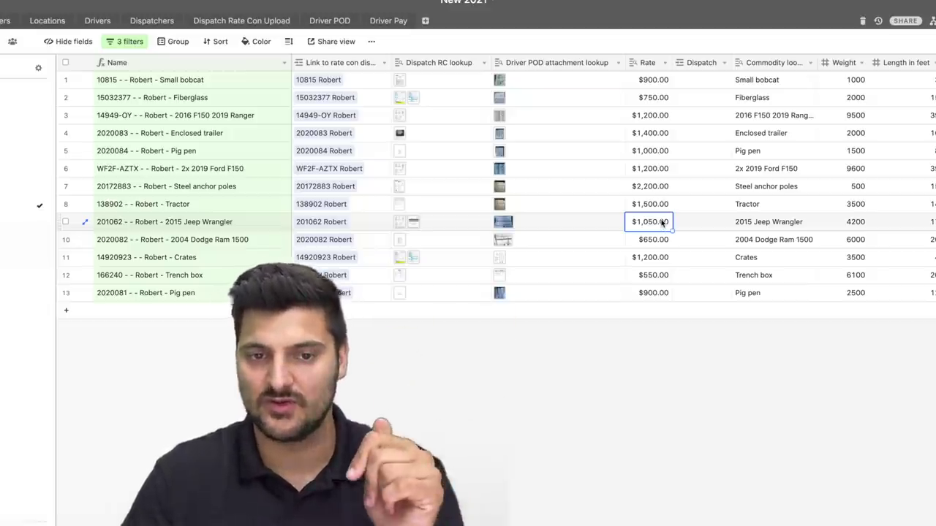
click(652, 169)
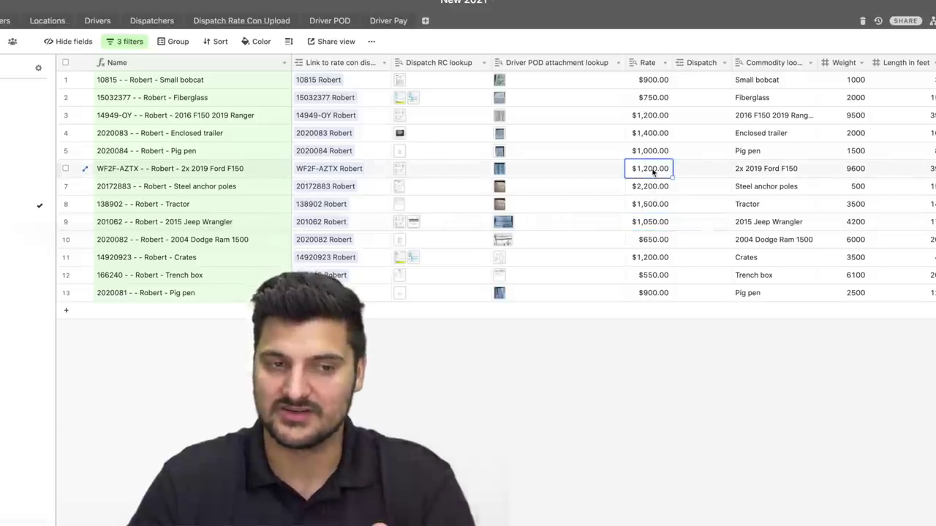
click(651, 134)
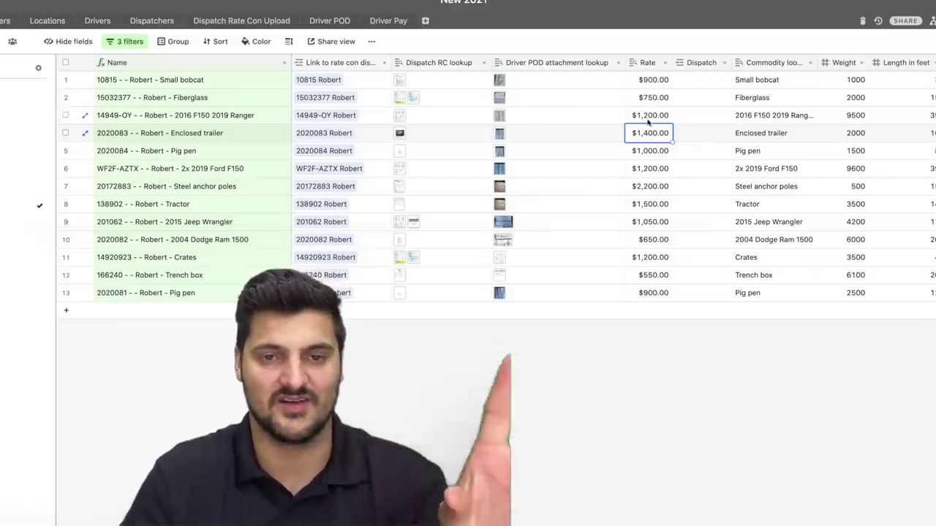
key(Escape)
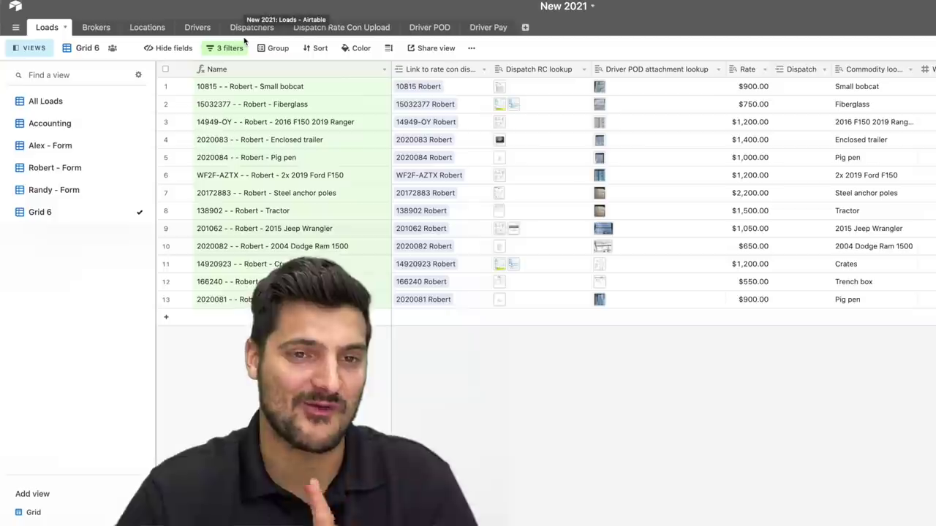
Multiply 14500 by 8730 by mistake, then clear the 126585000 result.
click(310, 176)
click(310, 149)
click(342, 149)
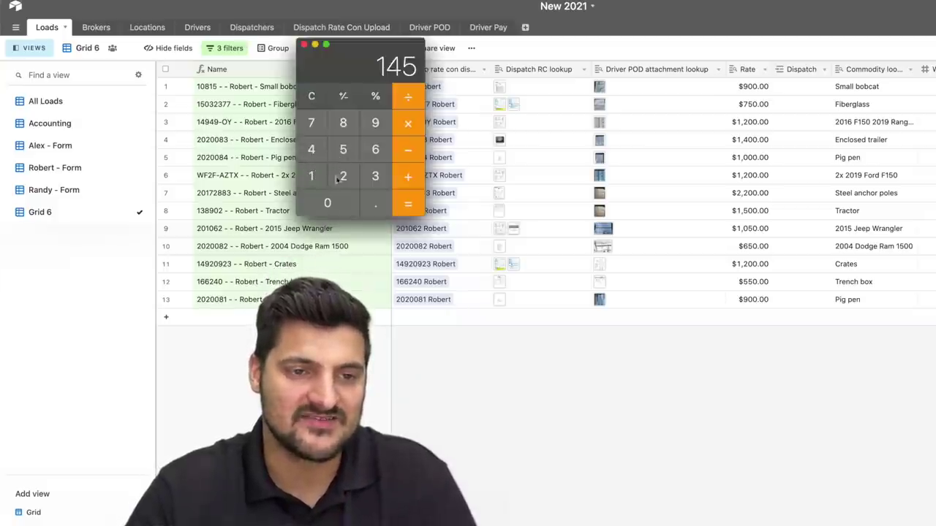
click(327, 204)
click(335, 205)
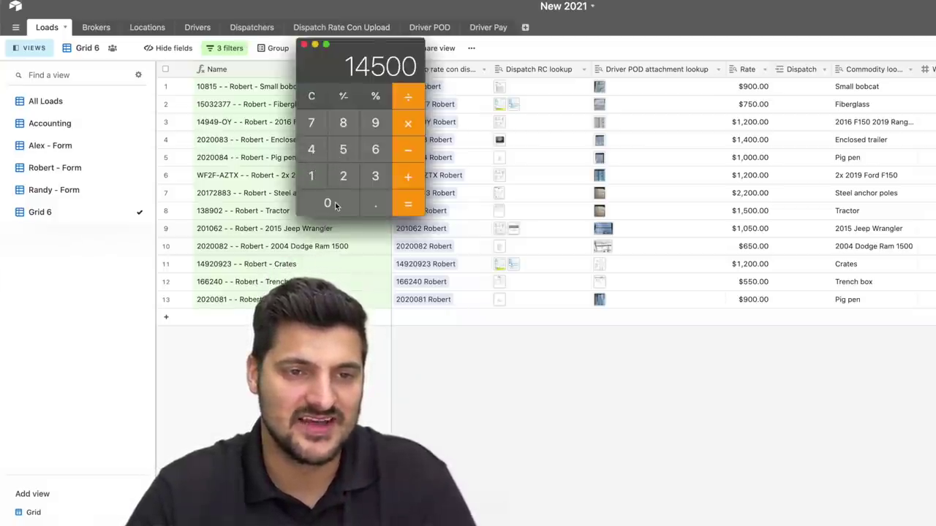
click(409, 116)
click(344, 126)
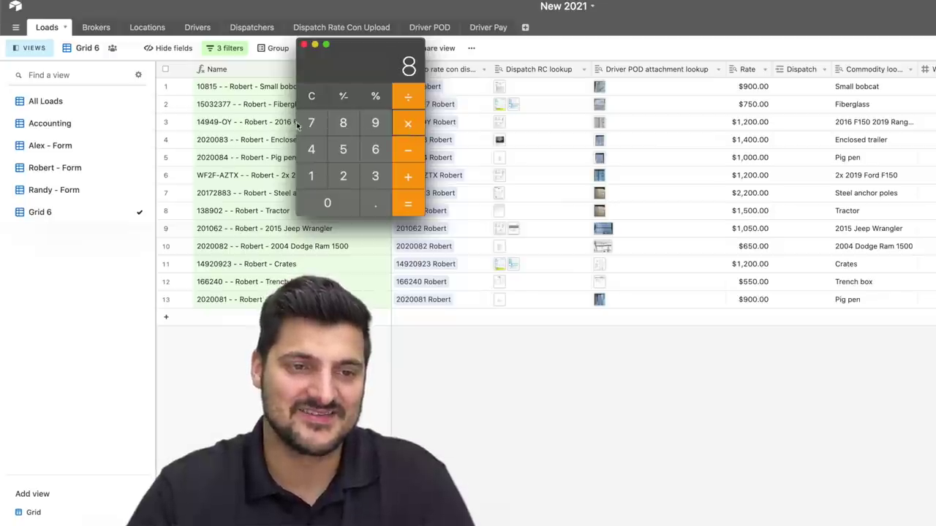
click(311, 122)
click(375, 175)
click(328, 203)
click(414, 206)
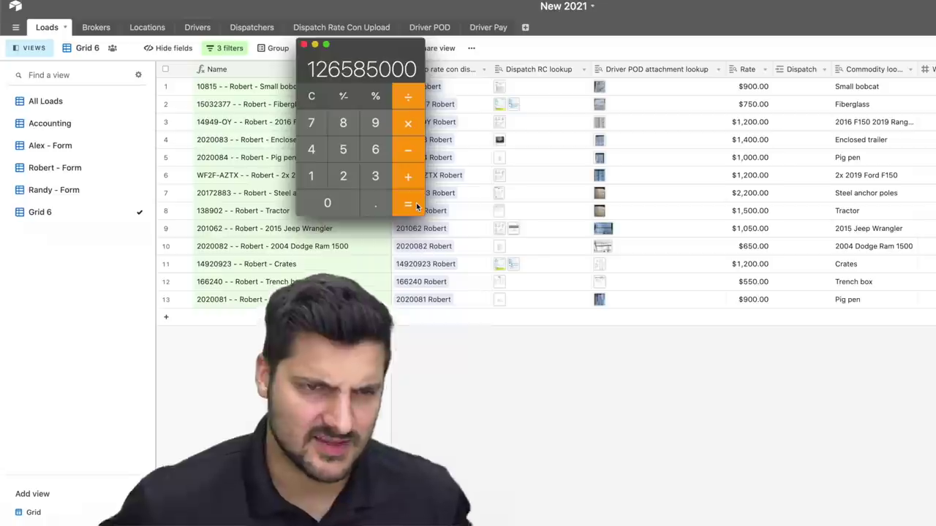
click(311, 96)
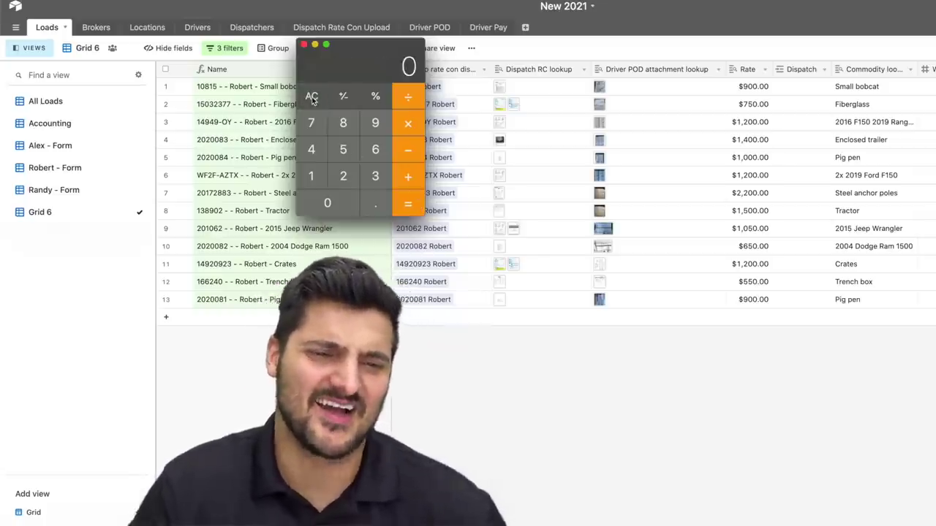
Compute 14500 ÷ 8730 after fixing a mistyped 877, giving 1.660939289805269.
click(311, 175)
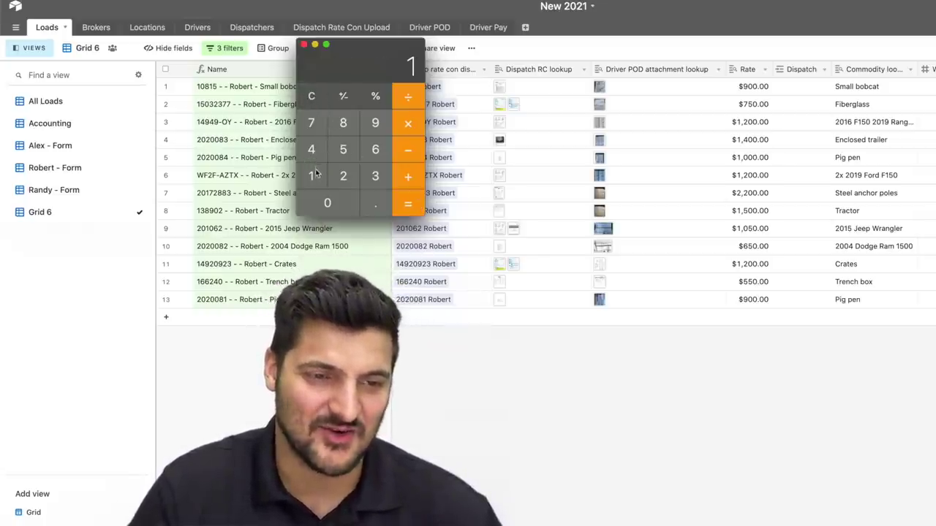
click(311, 149)
click(343, 150)
click(327, 202)
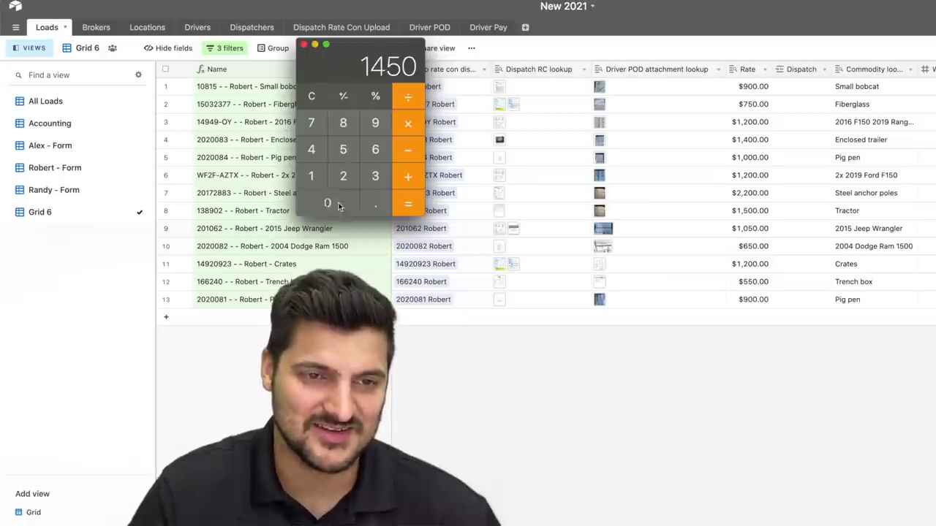
click(327, 202)
click(411, 97)
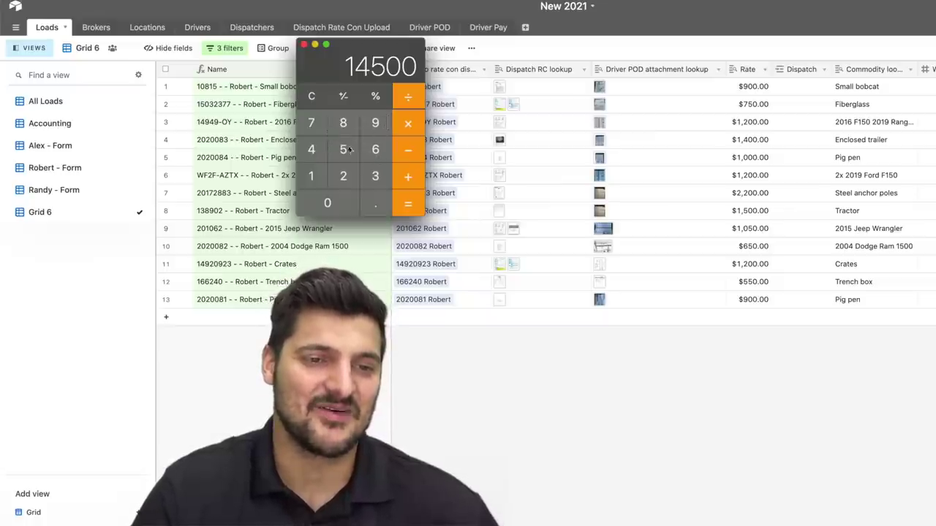
click(343, 123)
double_click(311, 123)
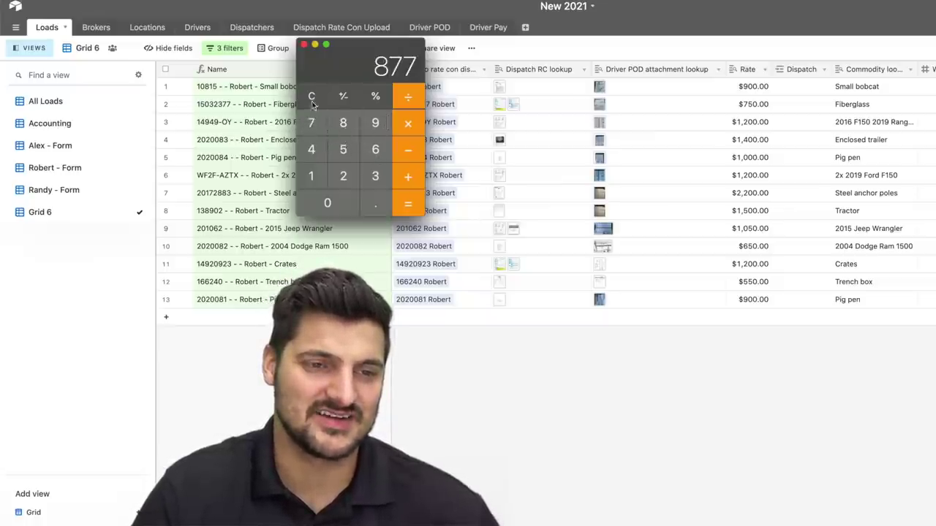
click(311, 99)
click(343, 123)
click(311, 123)
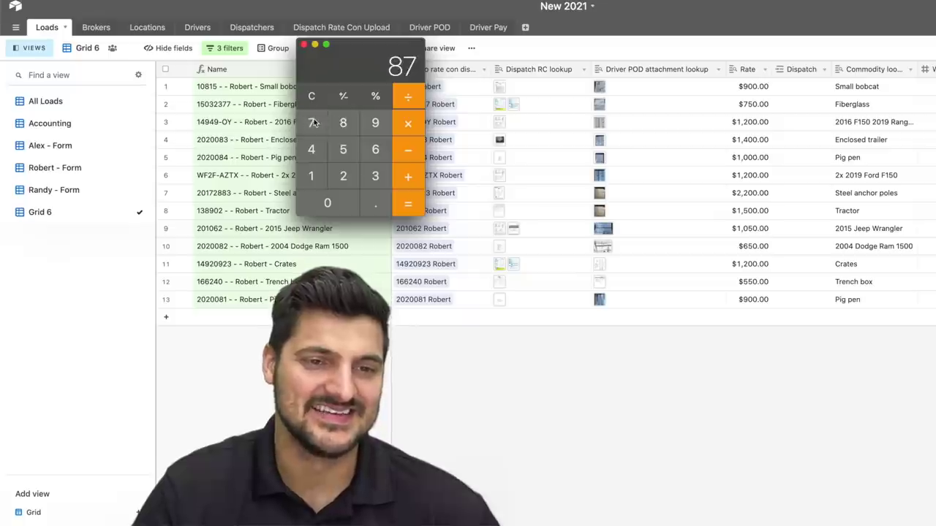
click(373, 174)
click(332, 202)
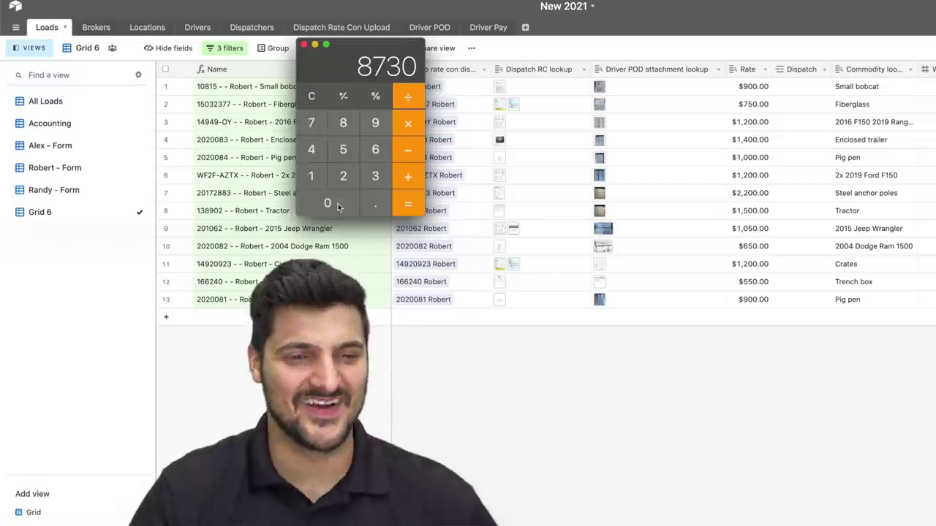
click(403, 200)
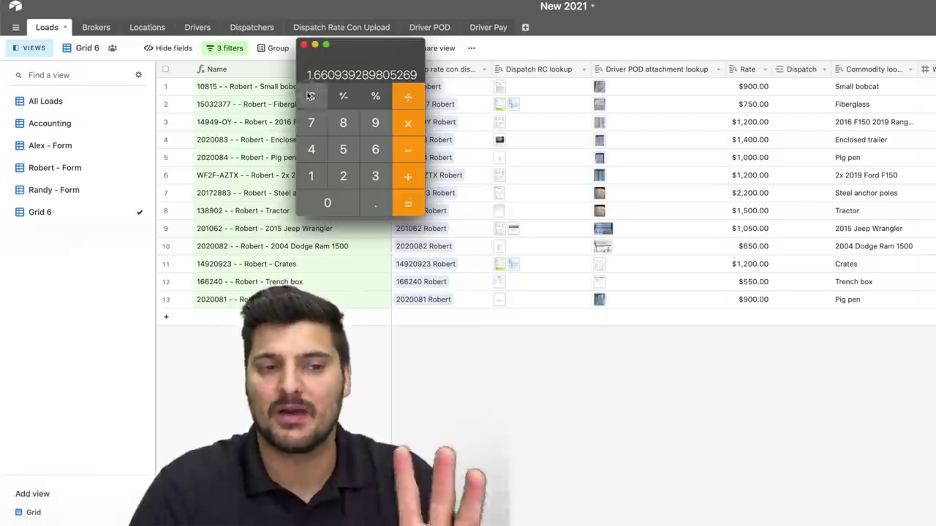
Clear the display and compute 0.2 × 8700 = 1740.
click(311, 96)
click(374, 203)
click(345, 179)
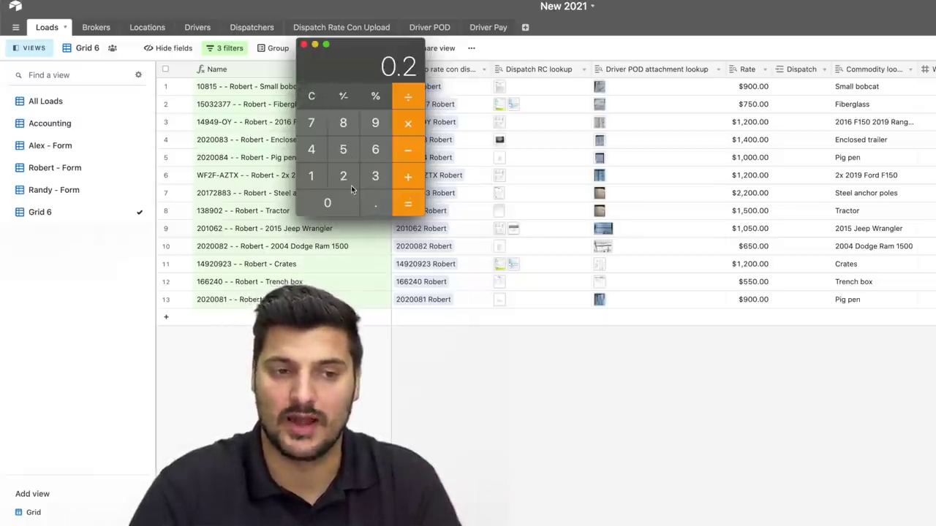
click(408, 122)
click(344, 123)
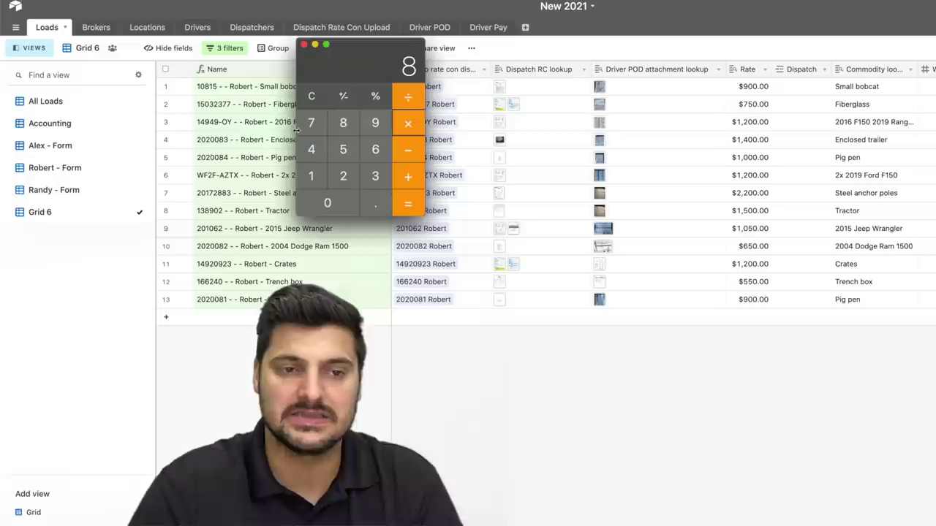
click(311, 123)
click(329, 204)
click(331, 204)
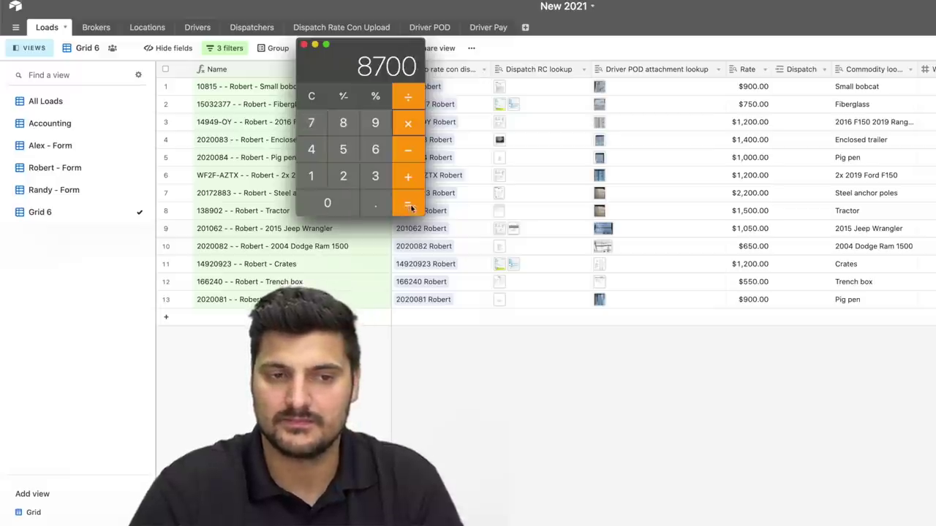
click(411, 206)
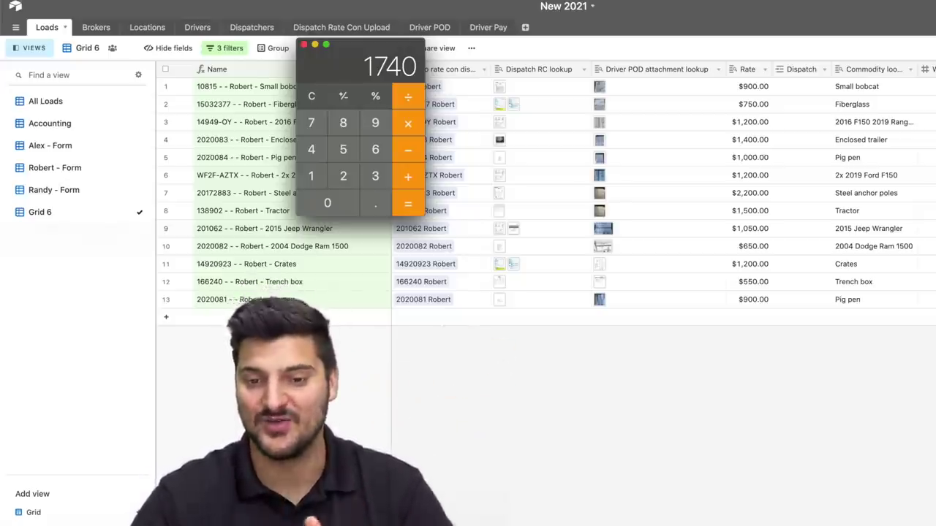
Compute 14500 ÷ 51900 for a rate of about 0.28 per pound.
click(310, 97)
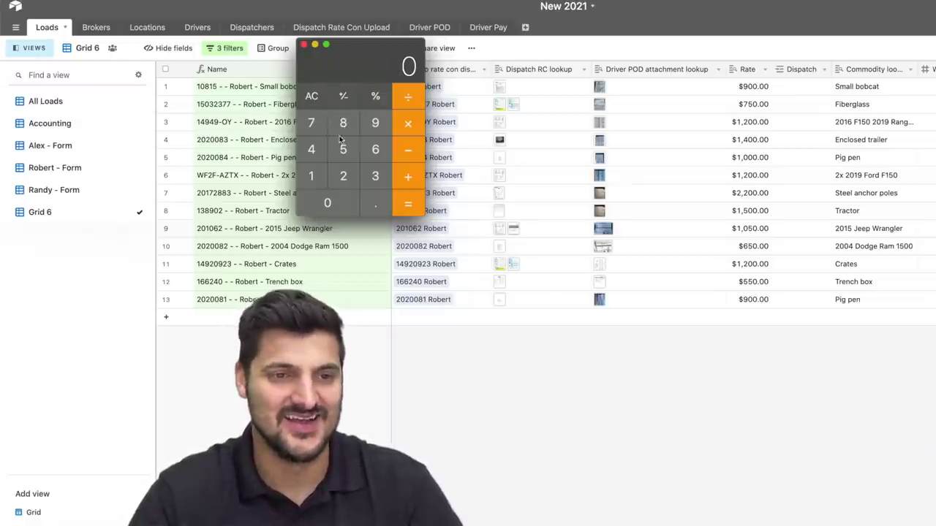
click(317, 174)
click(313, 152)
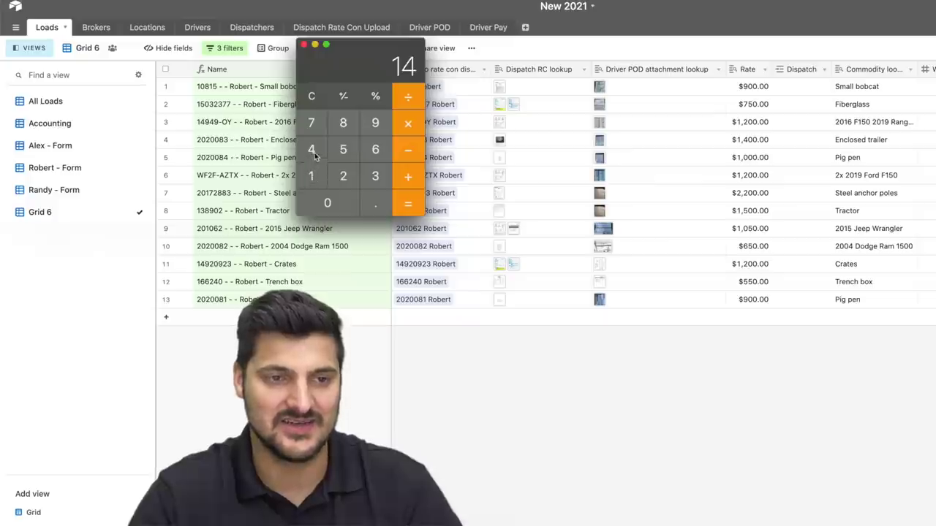
click(339, 154)
click(334, 203)
click(334, 203)
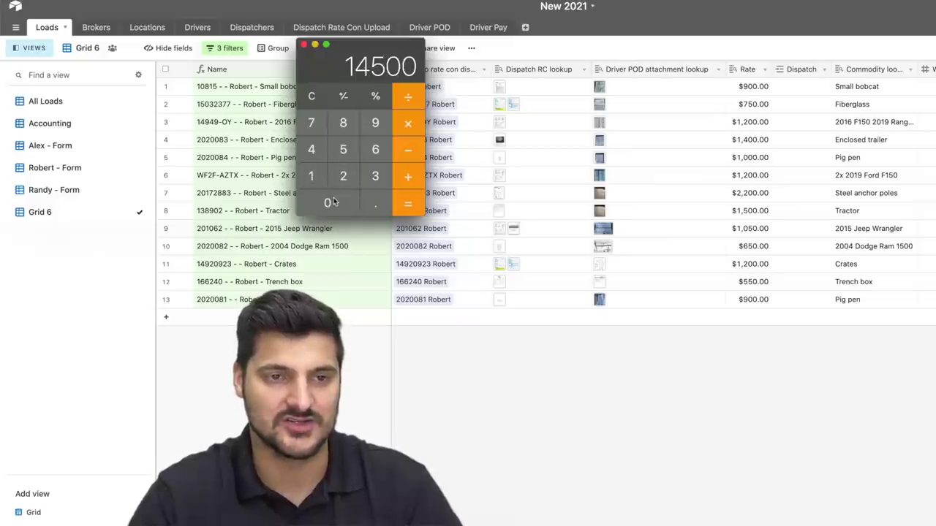
click(408, 99)
click(343, 154)
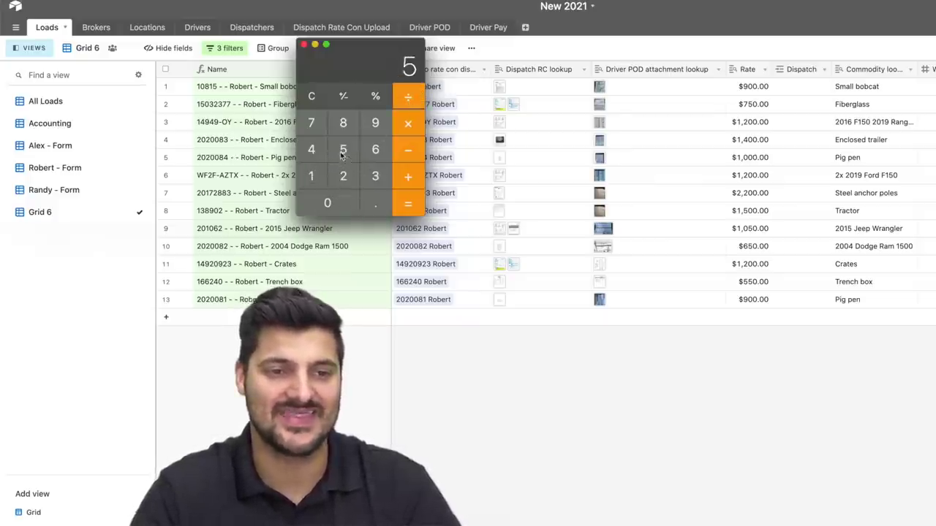
click(313, 176)
click(375, 123)
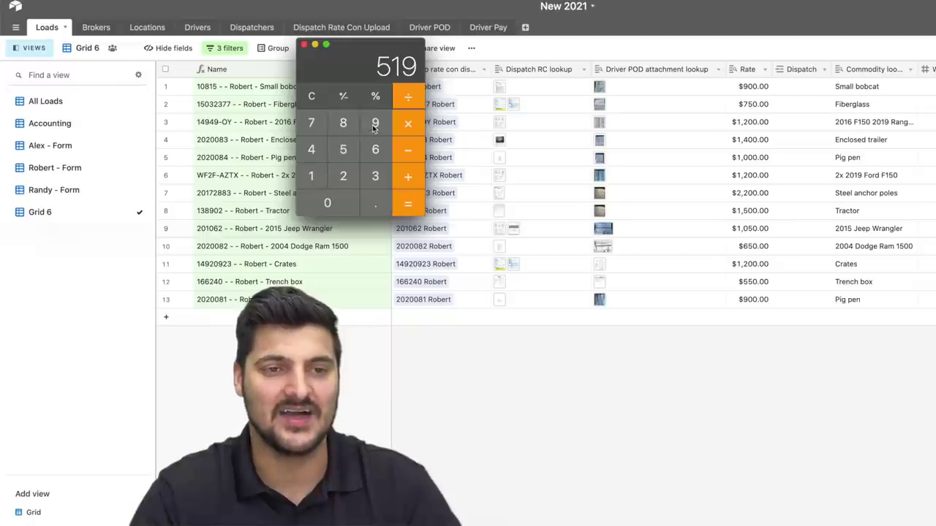
click(326, 210)
click(326, 210)
click(411, 204)
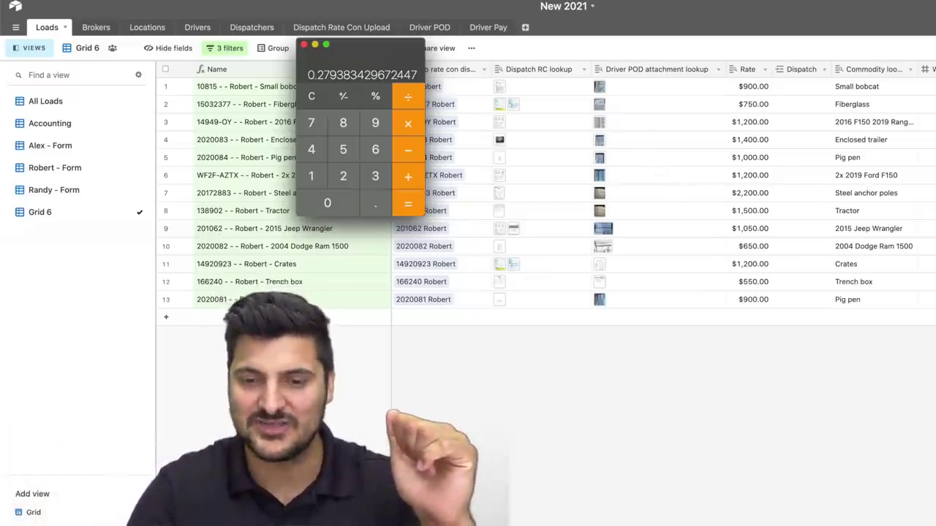
Compute 14500 ÷ 222 for a rate of about 65.32 per foot.
click(310, 96)
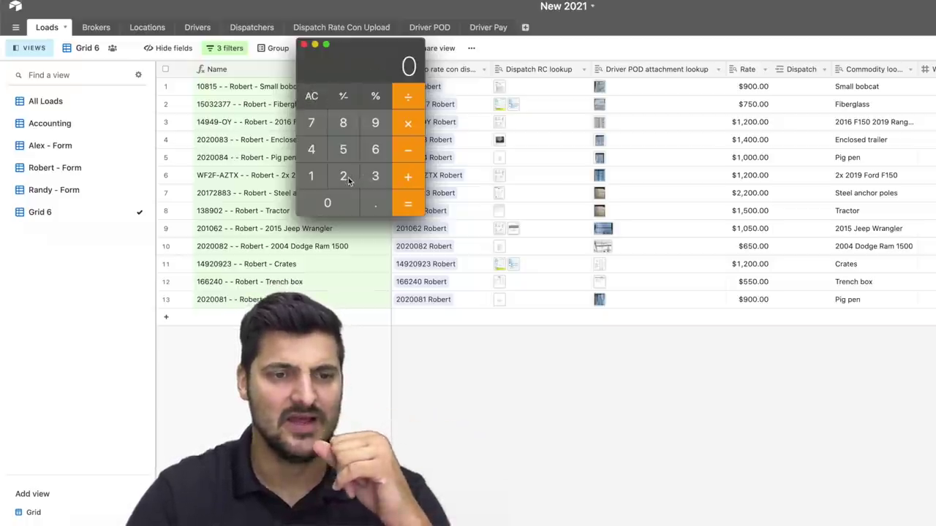
click(311, 175)
click(311, 149)
click(343, 150)
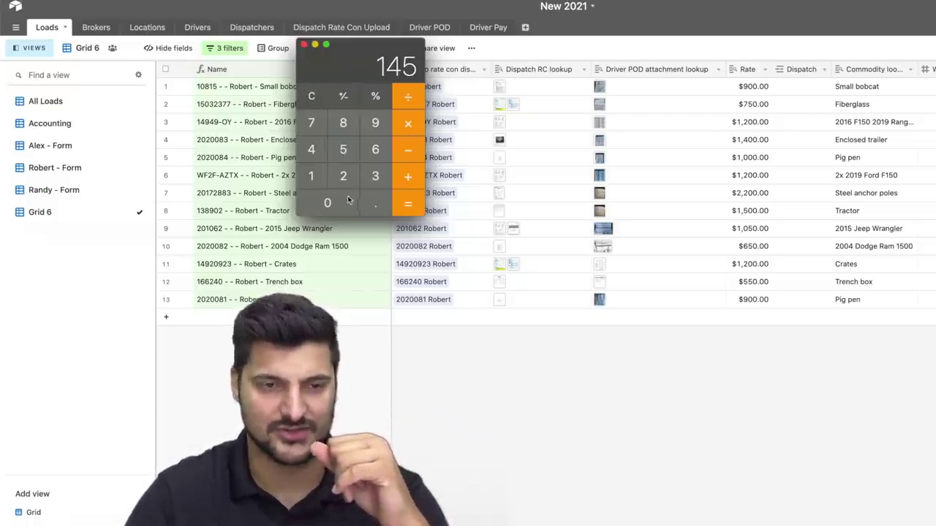
double_click(329, 204)
click(409, 96)
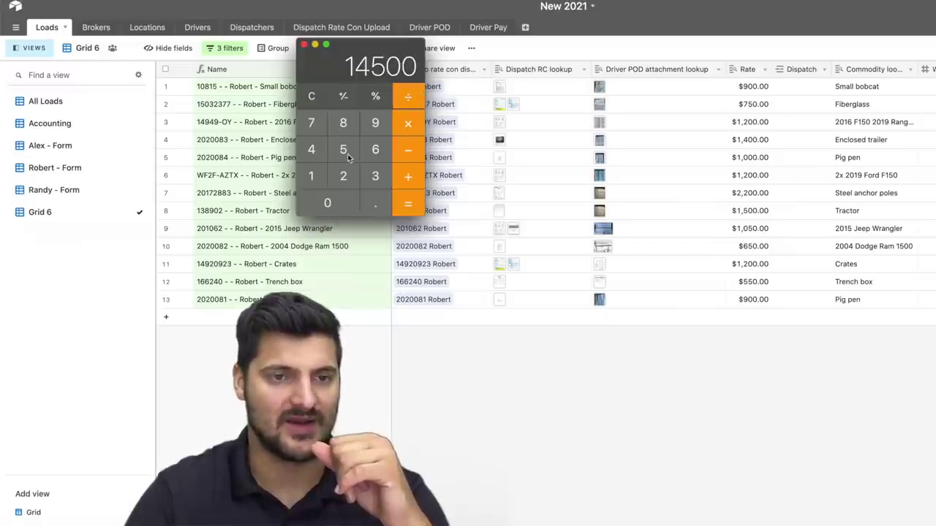
click(343, 176)
double_click(343, 176)
click(410, 205)
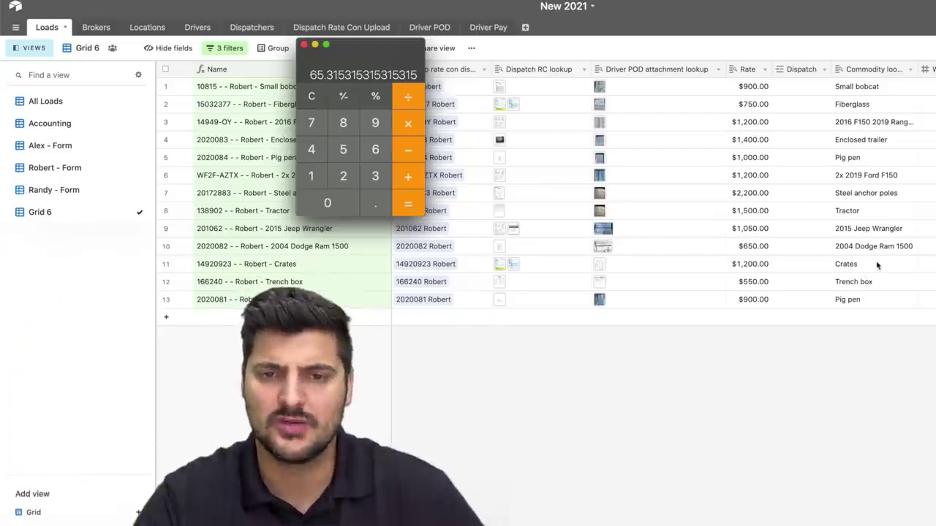
Bring Airtable forward and tick row 3, the 2016 F150 2019 Ranger load.
click(865, 128)
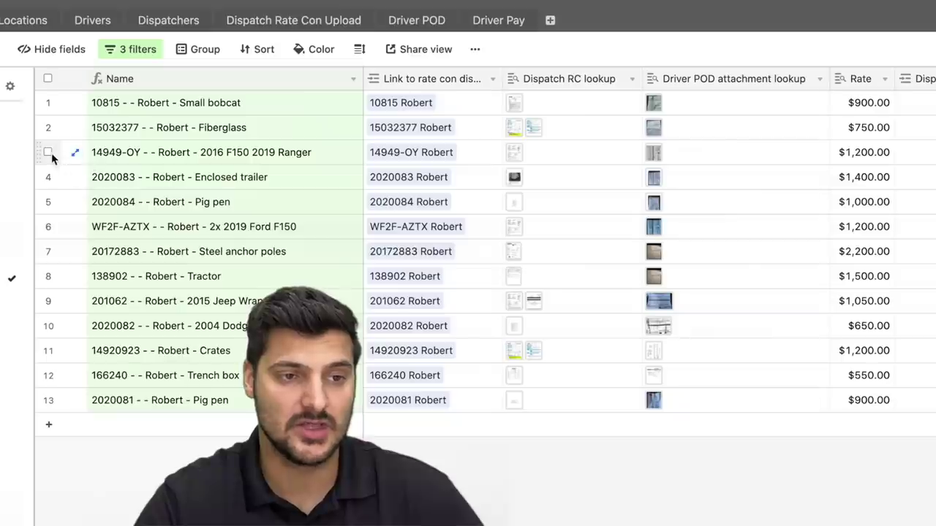
click(49, 152)
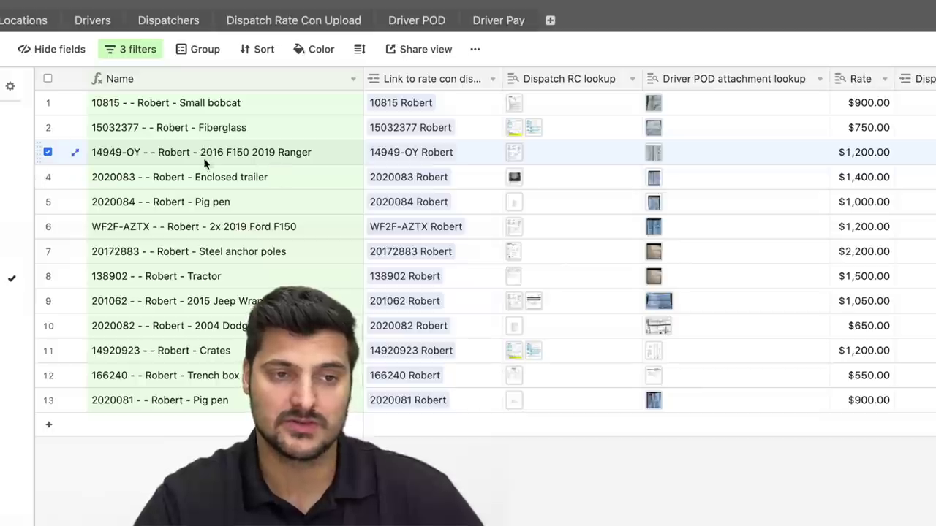